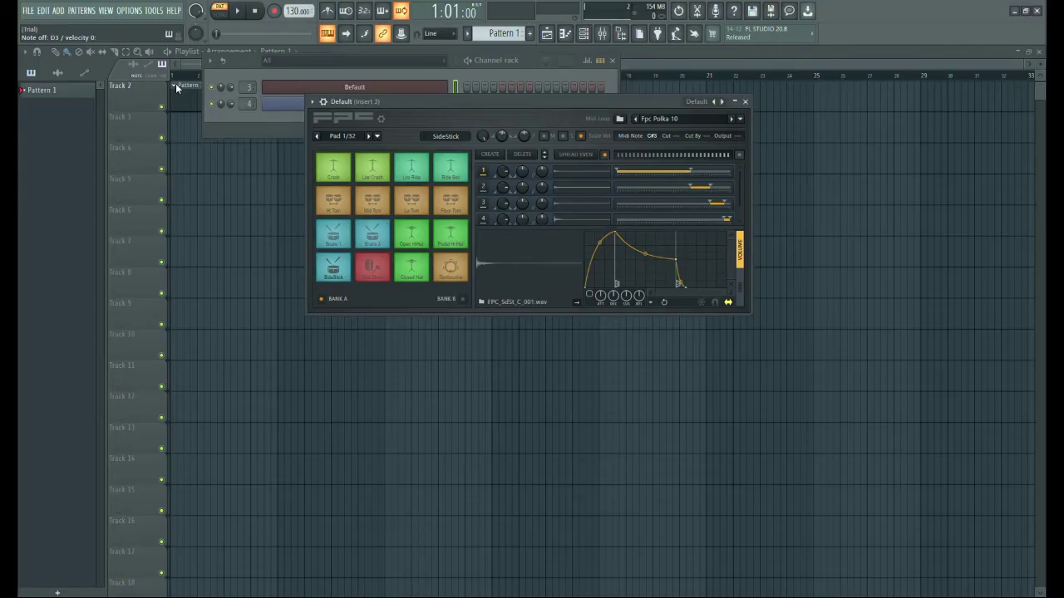
- Close and reopen the Default channel's FPC drum machine to view its pads
left_click(744, 102)
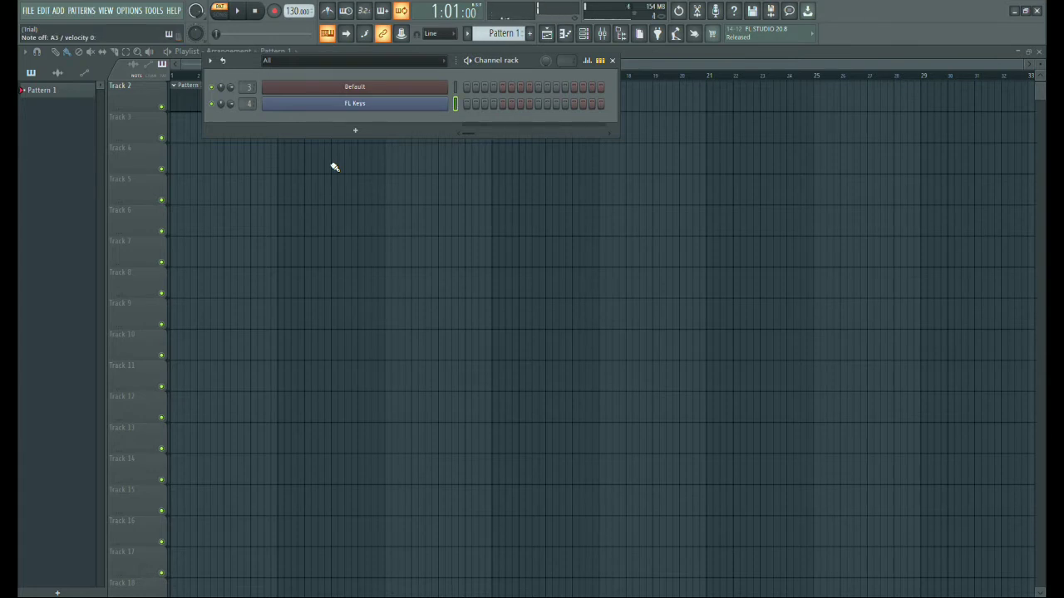
left_click(455, 90)
left_click(444, 88)
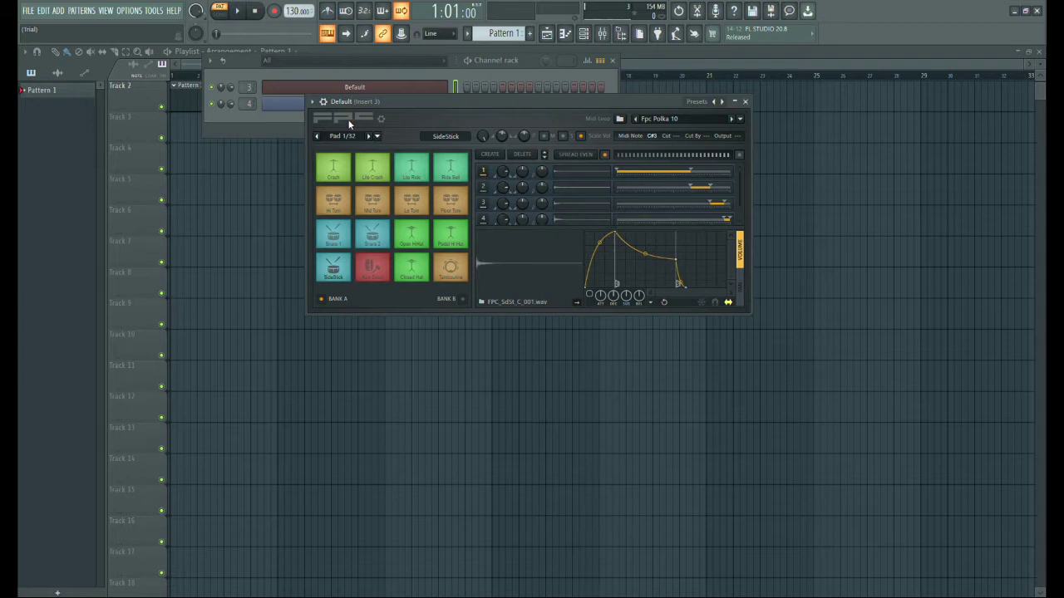
left_click(403, 86)
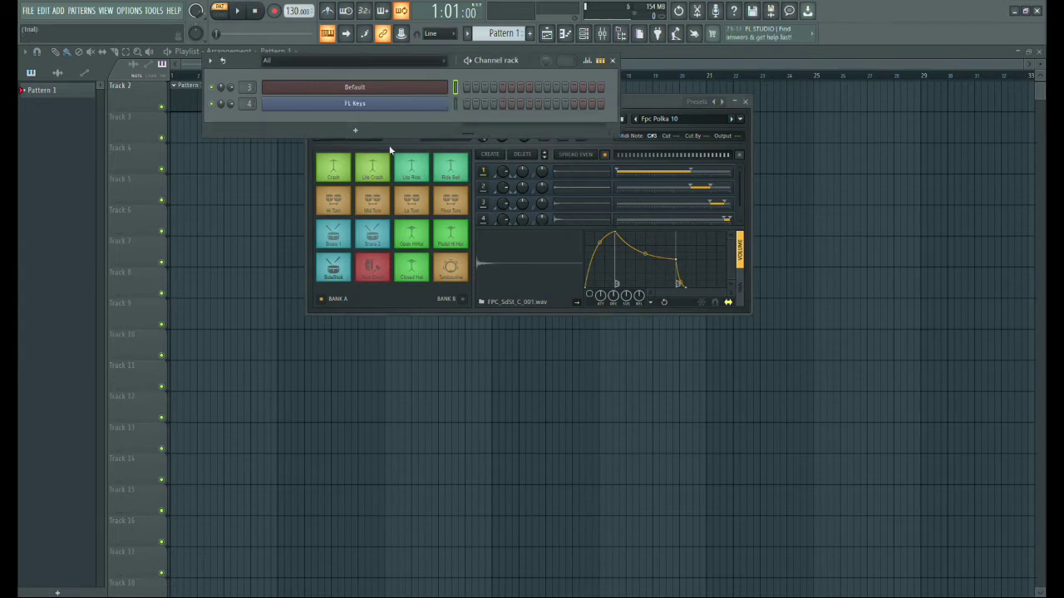
- Replace the Default channel with a new FPC channel and move its plugin window below the channel rack
key("ctrl+z")
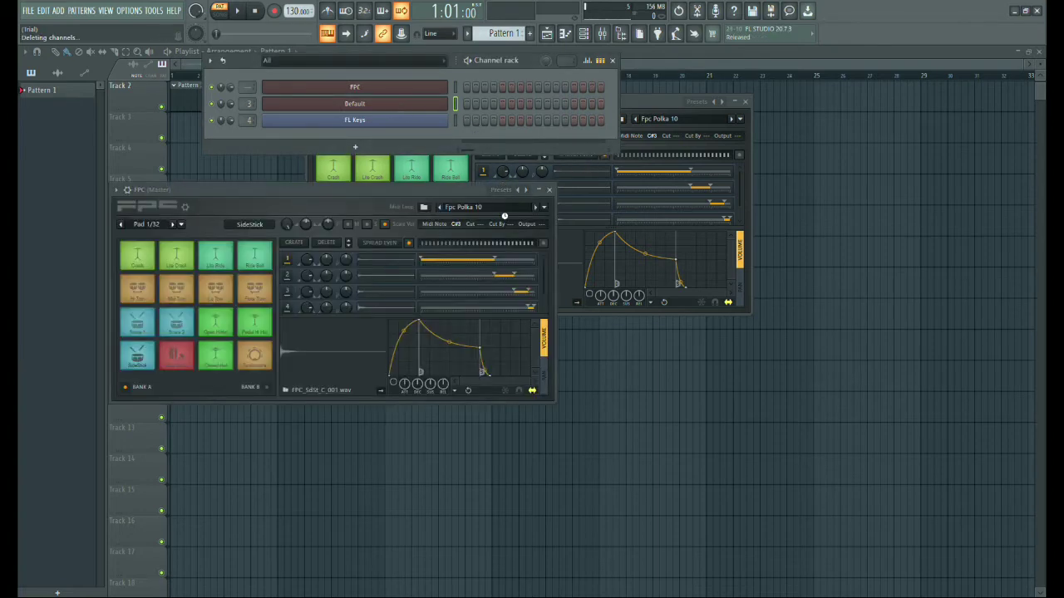
key("ctrl+z")
left_click_drag(366, 196, 595, 130)
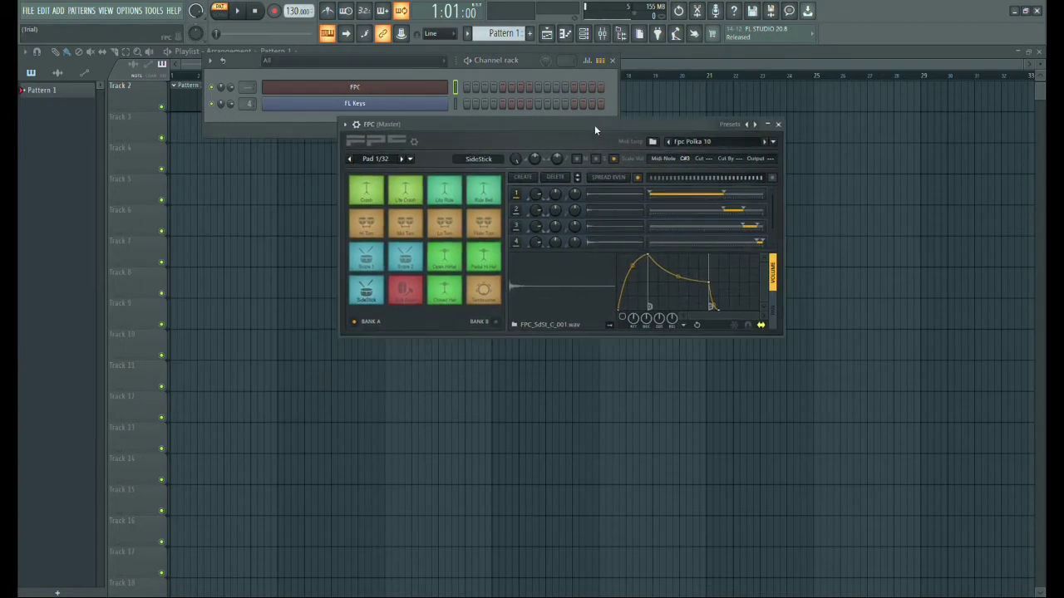
- Audition FPC's snare, kick and hi-hat pads, and view the FL Keys instrument
left_click(405, 258)
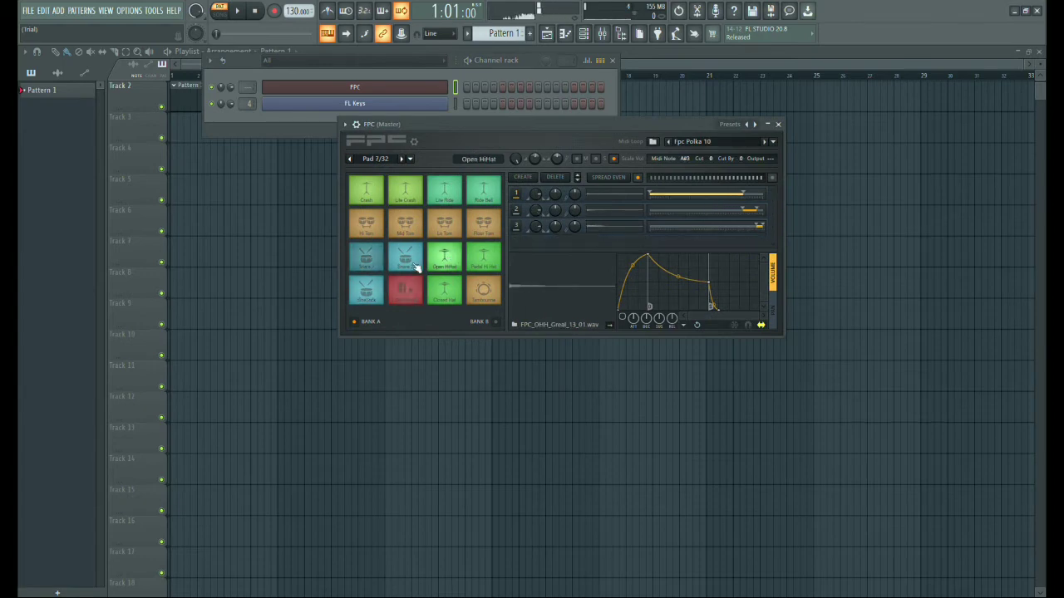
left_click(365, 103)
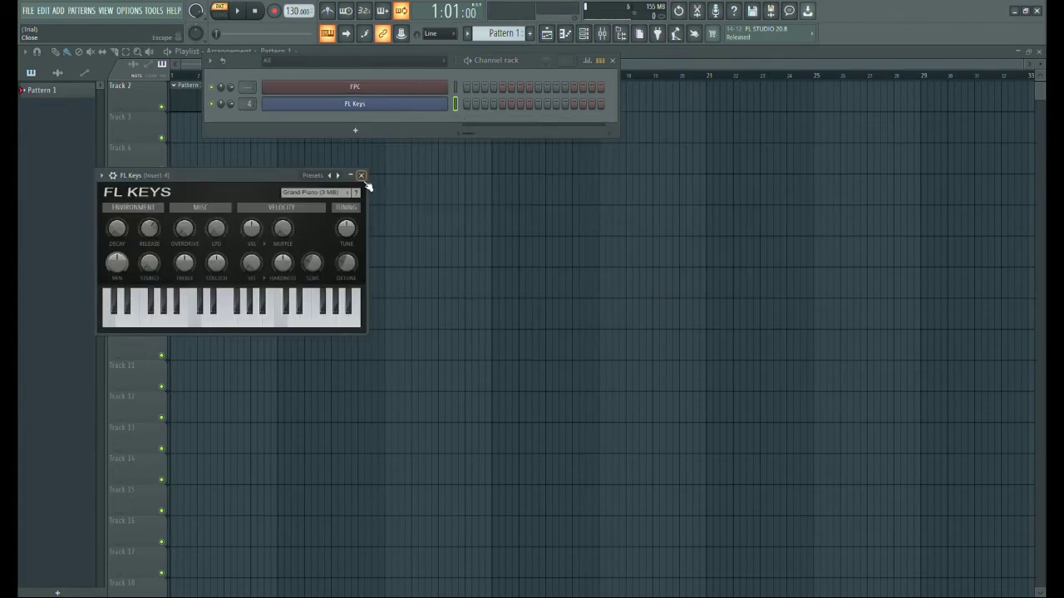
left_click(358, 176)
left_click(368, 91)
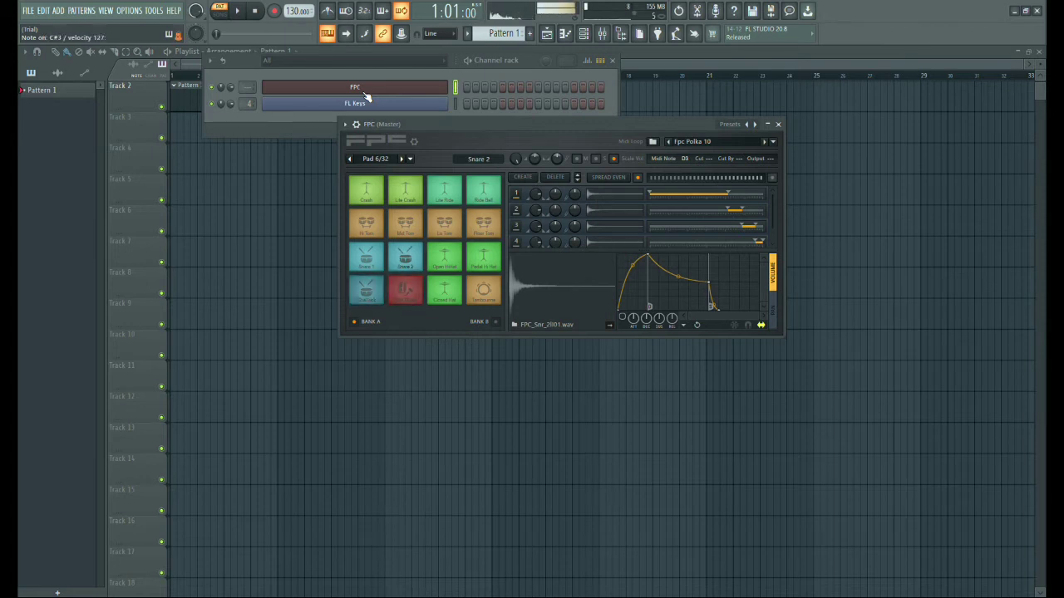
left_click(417, 292)
left_click(453, 267)
left_click(320, 255)
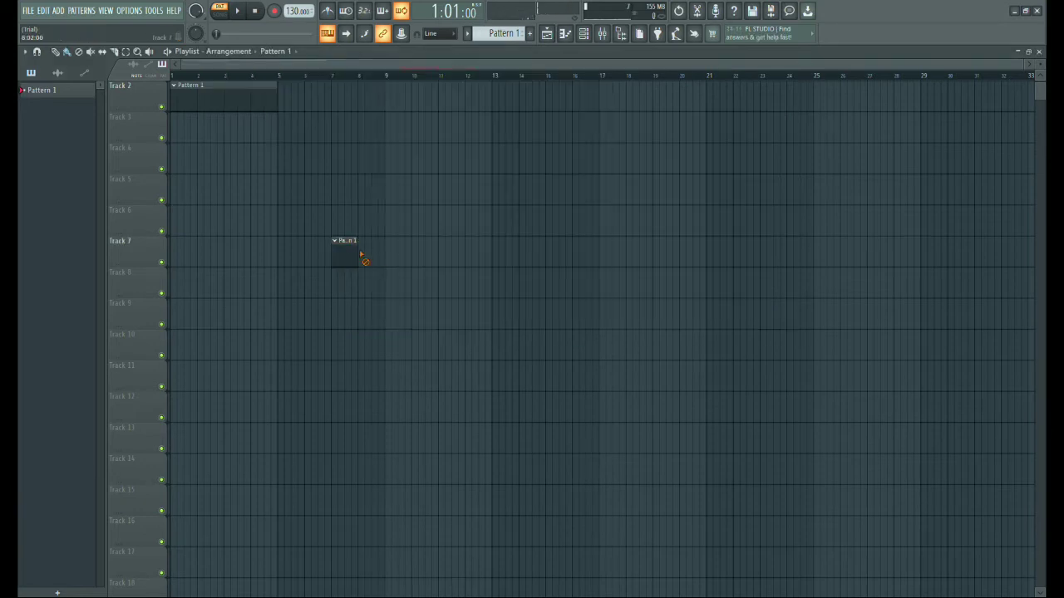
right_click(354, 253)
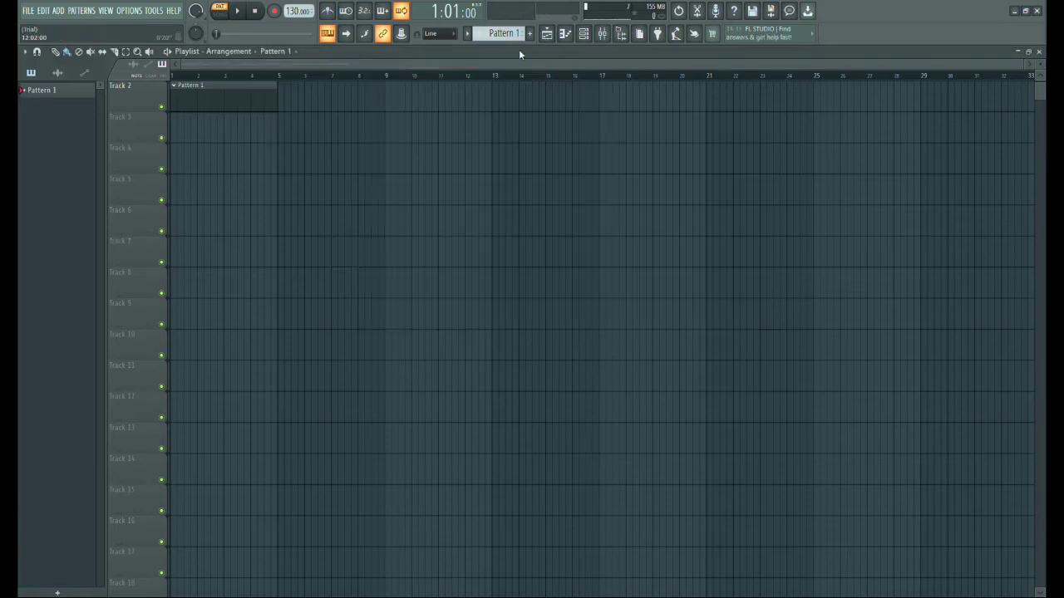
left_click(583, 34)
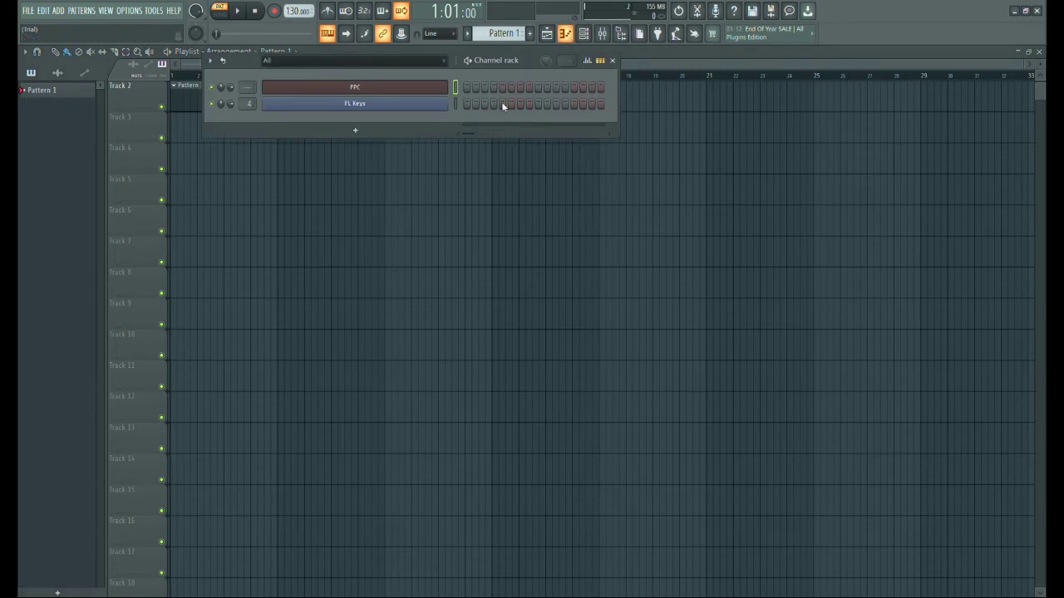
left_click(418, 94)
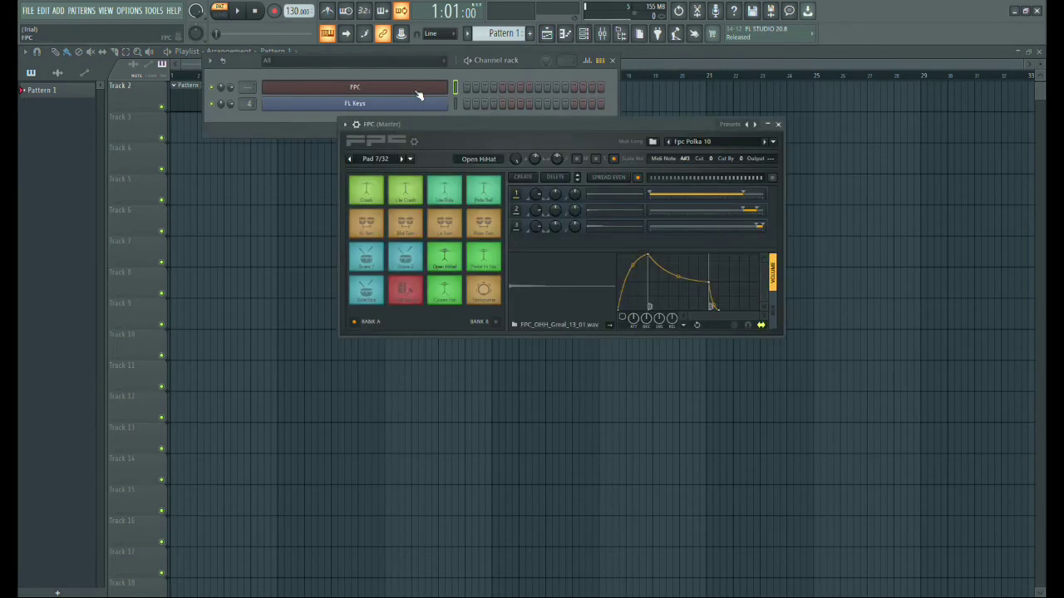
- Load the Empty preset in FPC and trigger several of its blank pads
left_click(407, 289)
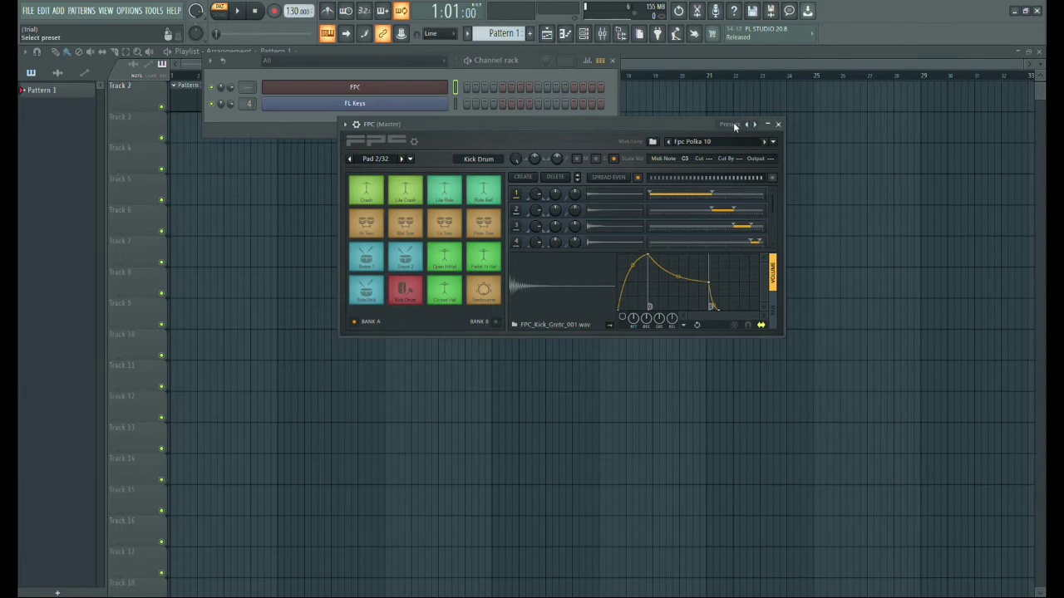
left_click(755, 125)
left_click(416, 297)
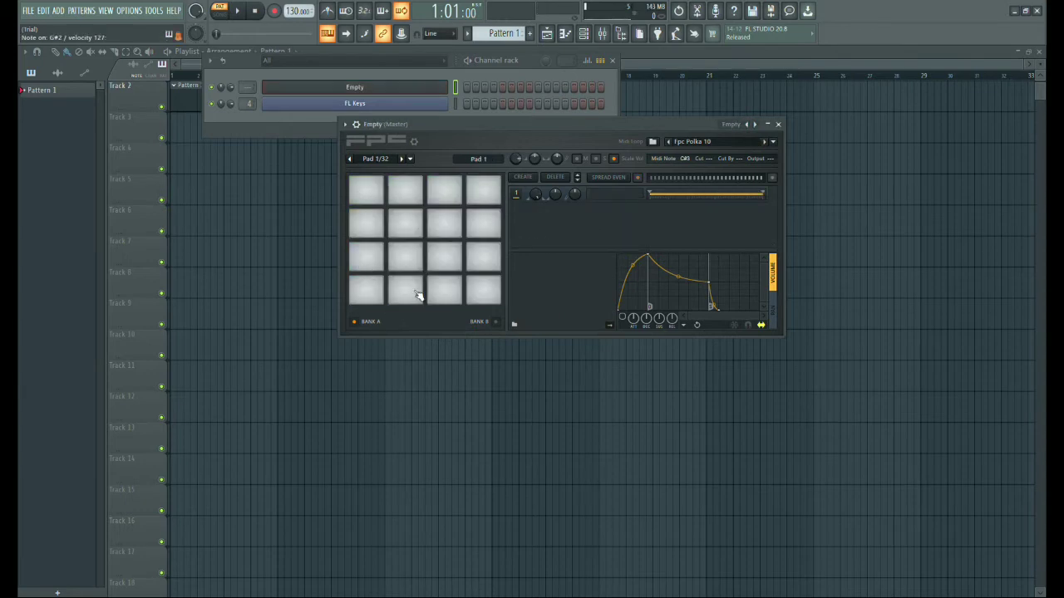
left_click(421, 263)
left_click(420, 262)
left_click(415, 265)
left_click(407, 270)
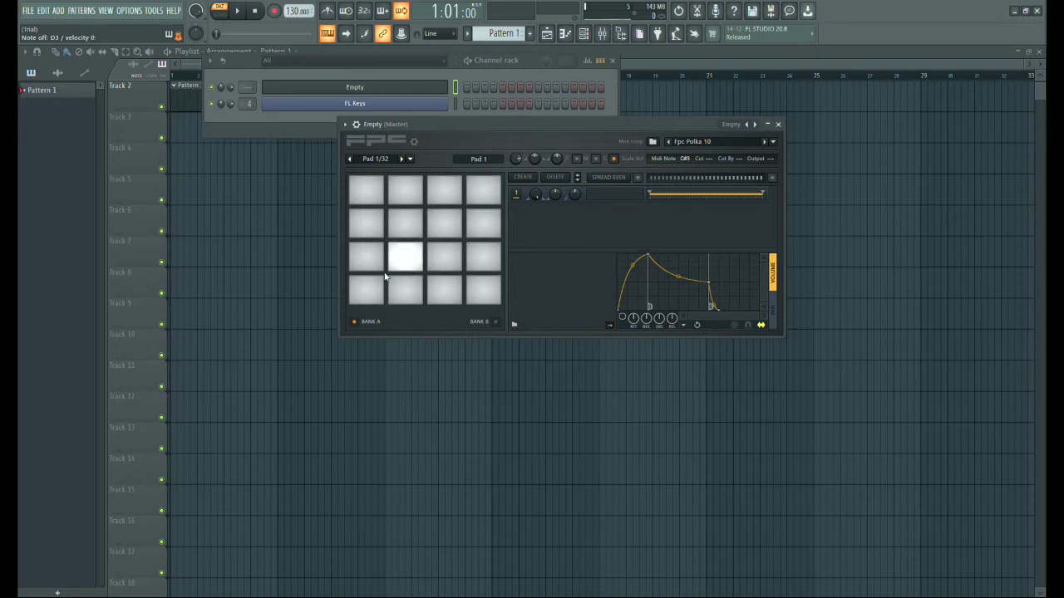
- Preview kick samples, load kick 3 onto FPC pad 6, and fill four other pads with snare, 909 crash, clap and 808 CH samples
left_click(81, 374)
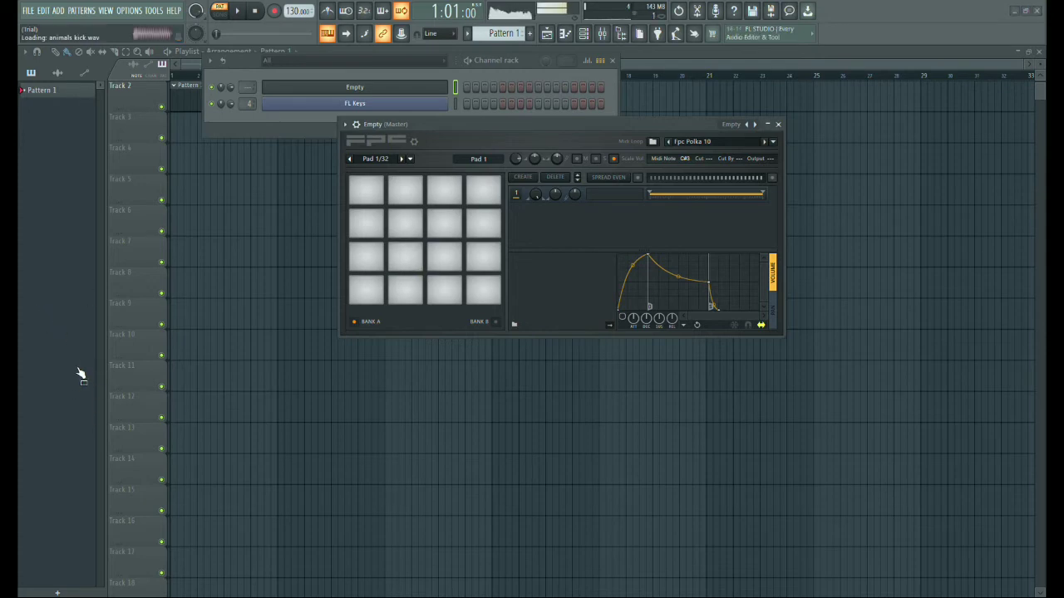
left_click(73, 389)
left_click(72, 393)
left_click_drag(72, 393, 405, 259)
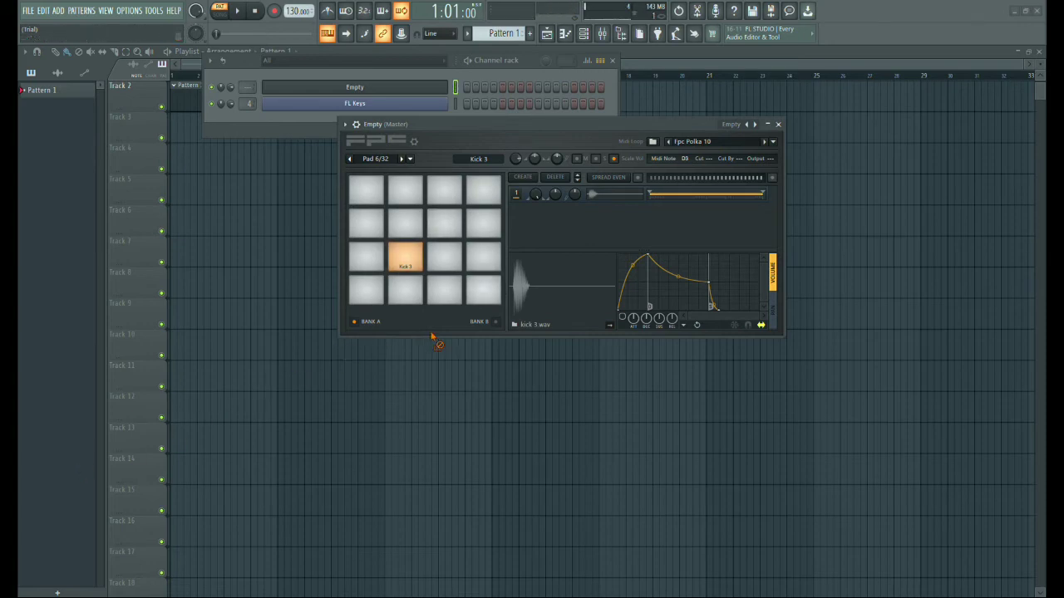
left_click(482, 293)
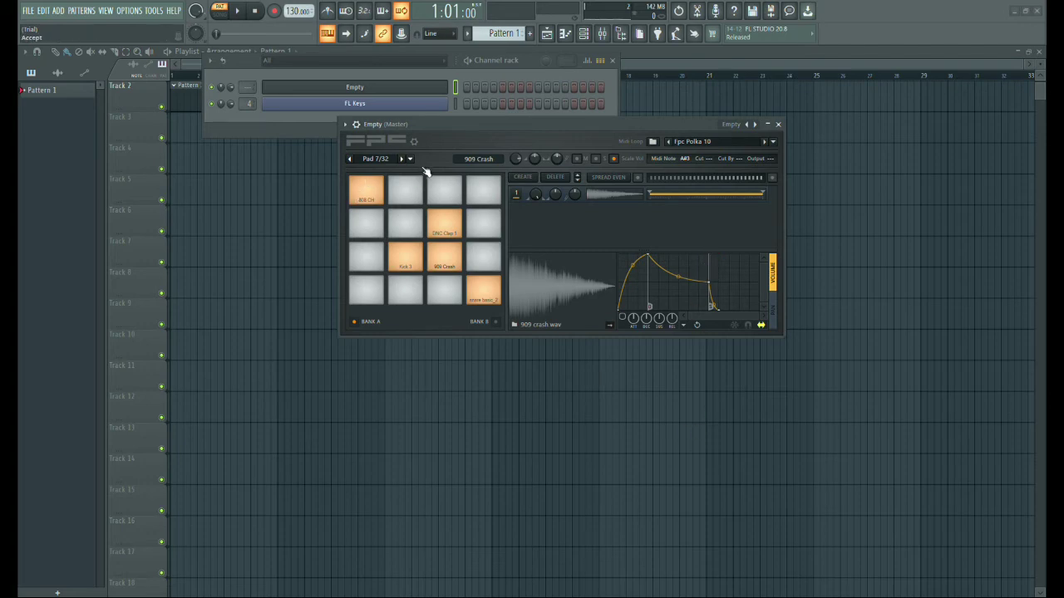
- Colour the 909 crash pad red, rename it Crash and give it the cymbal icon
left_click(444, 256)
left_click(411, 260)
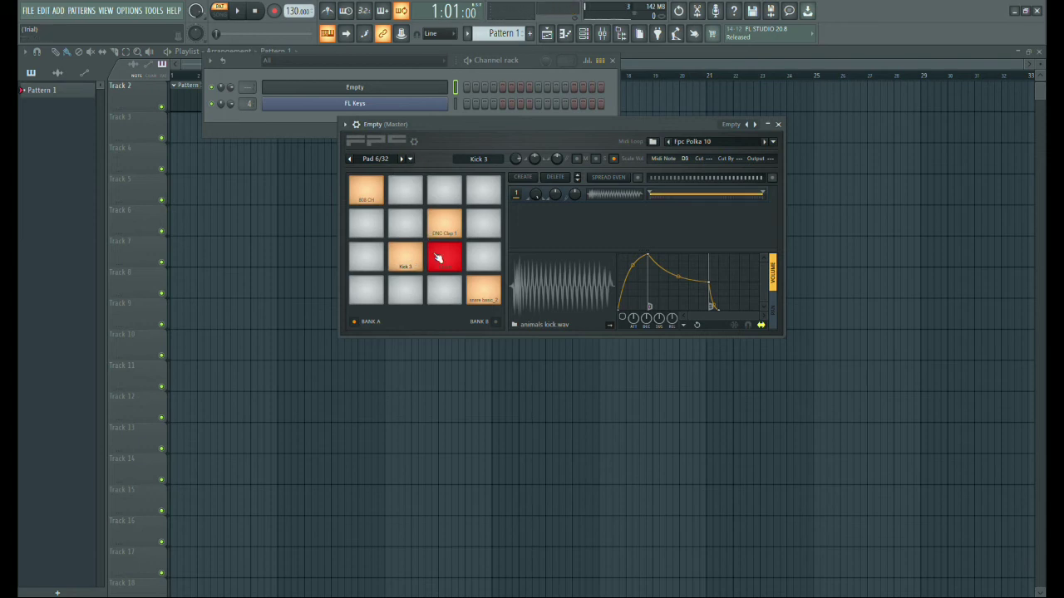
left_click(439, 256)
left_click(403, 159)
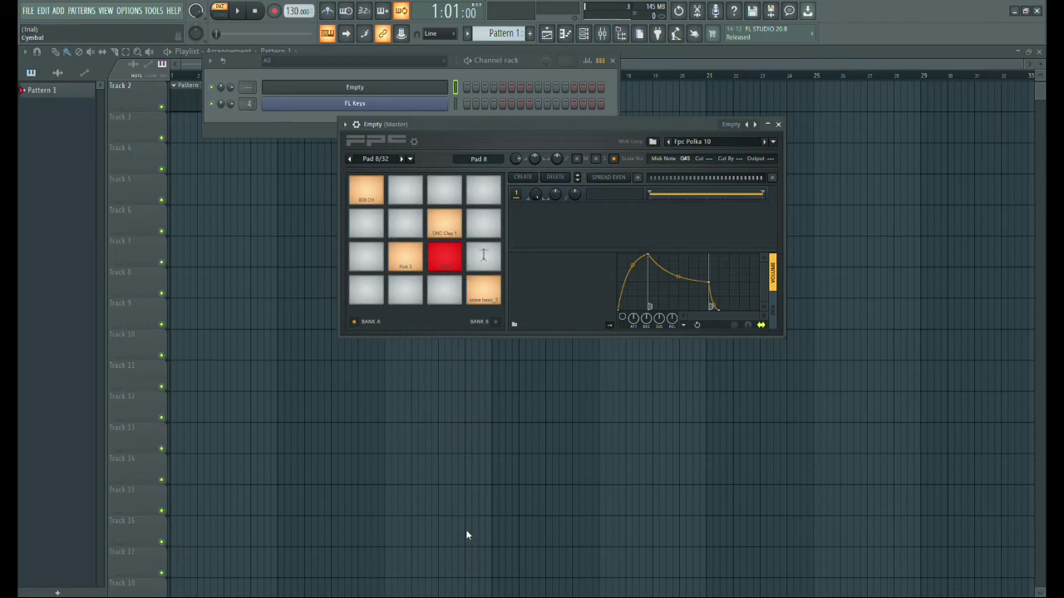
left_click(453, 263)
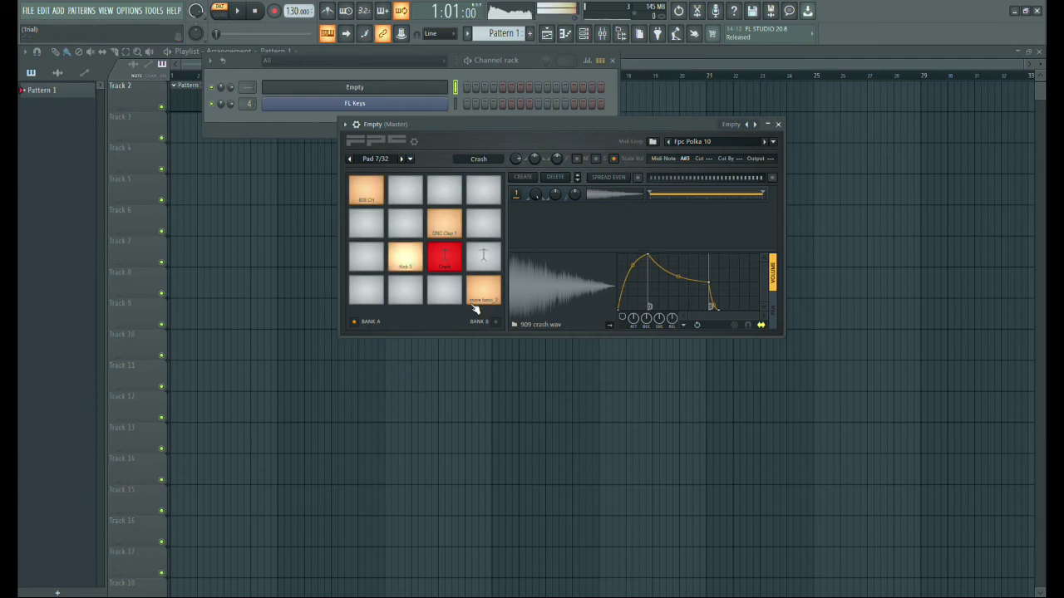
- Close the FPC window, check and close FL Keys, and select both channels together in the channel rack
left_click(778, 124)
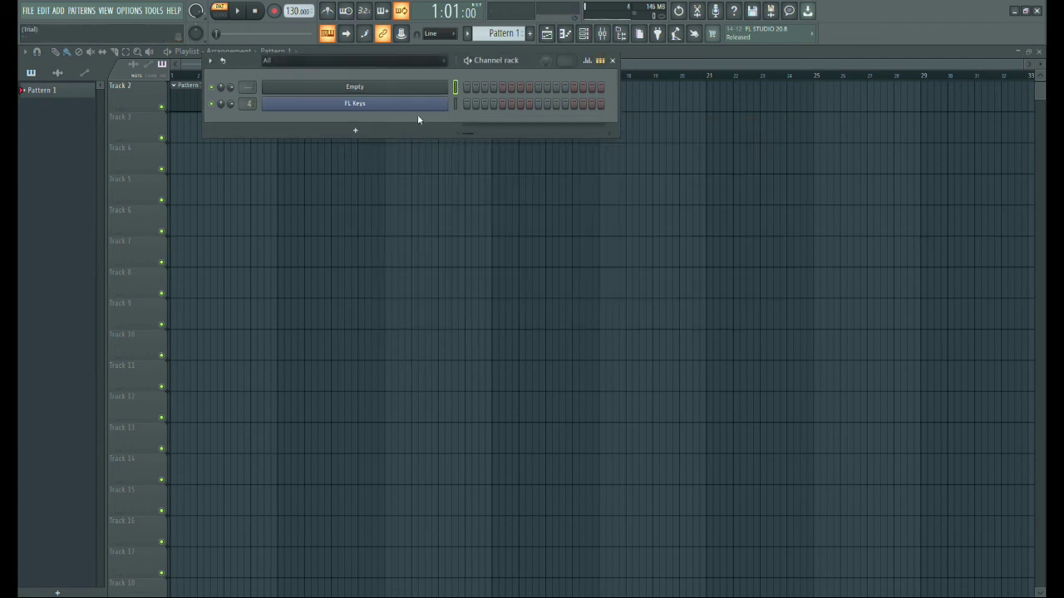
left_click(438, 105)
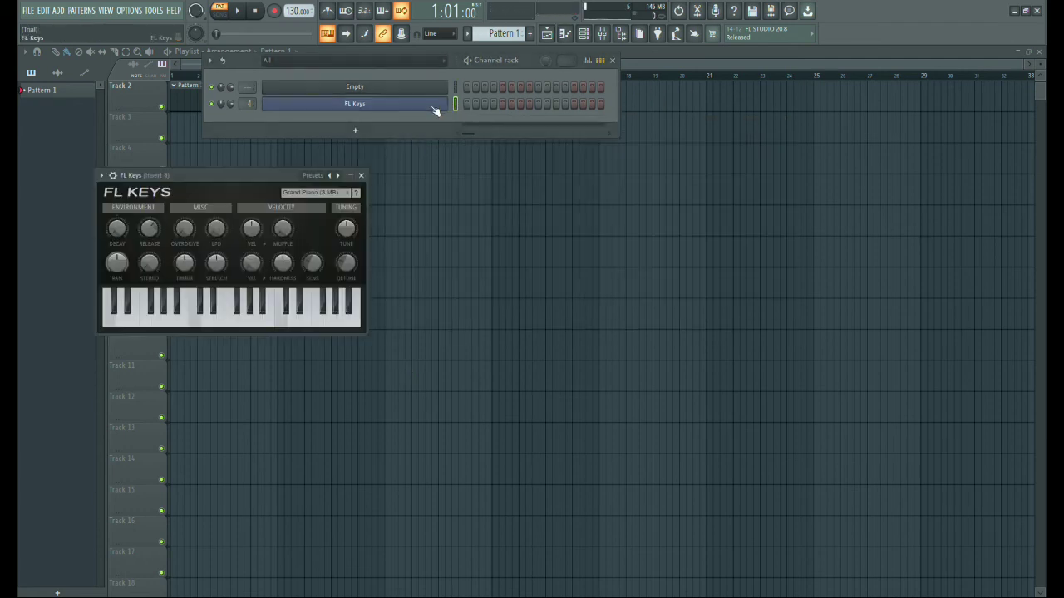
left_click(362, 175)
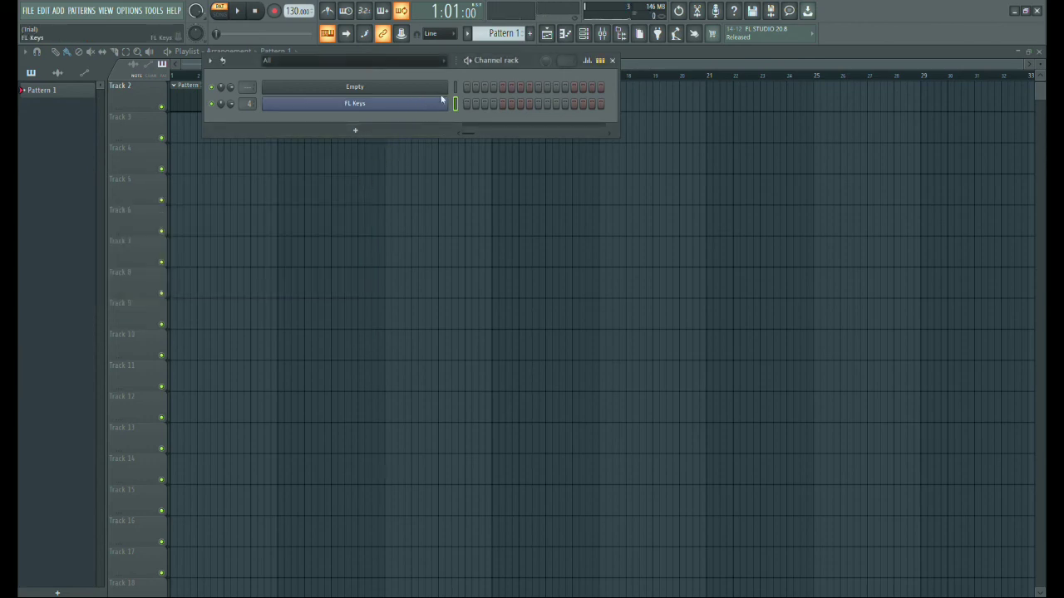
double_click(455, 104)
right_click(455, 87)
right_click(455, 105)
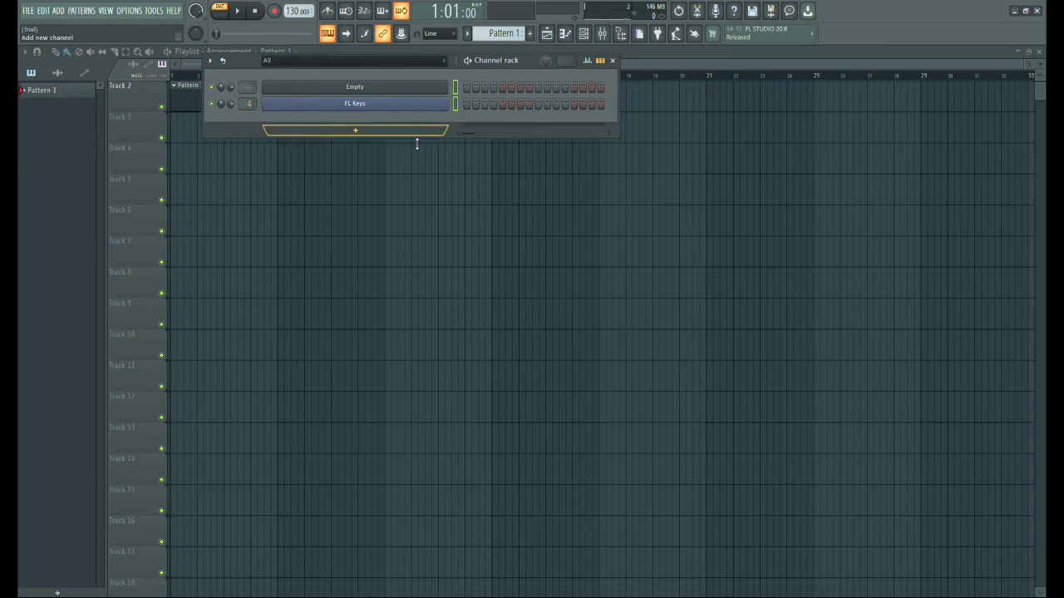
- Play a run of notes up and back down to test the drum pads and FL Keys together
key("z")
key("x")
key("c")
key("v")
key("b")
key("n")
key("m")
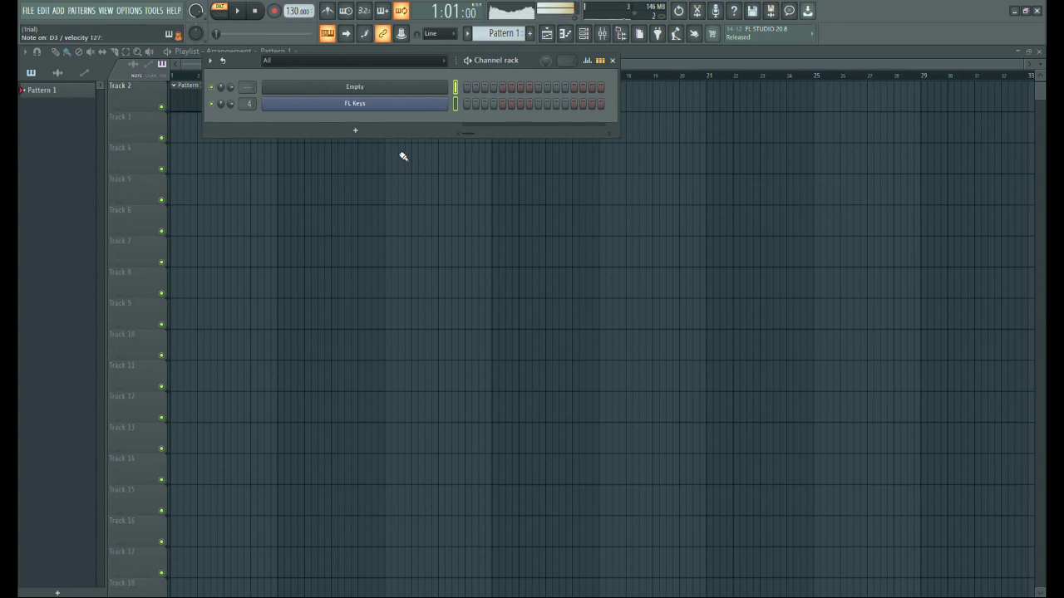
key("m")
key("n")
key("b")
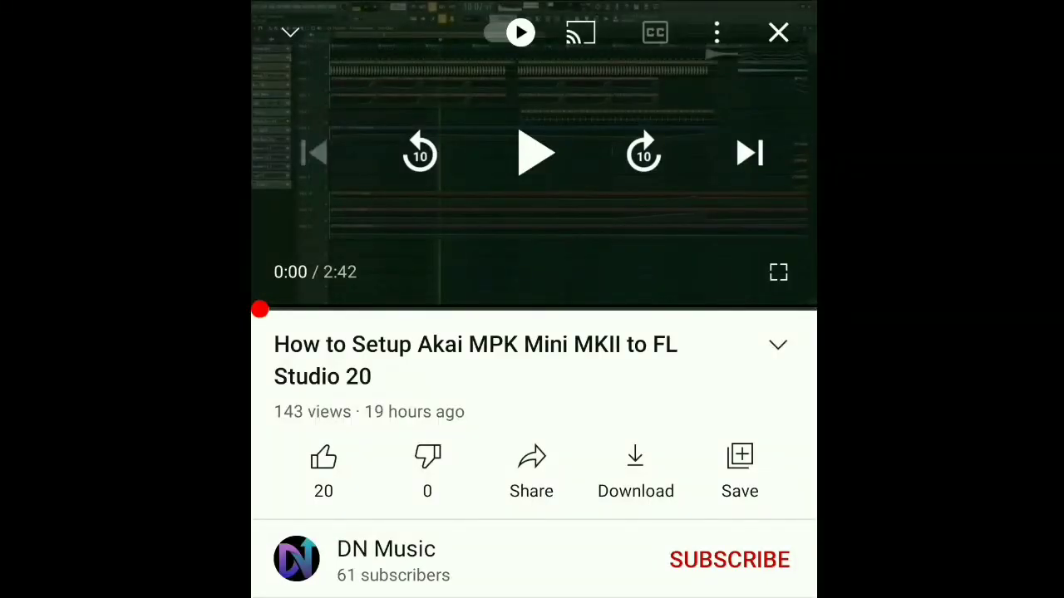
left_click(323, 469)
left_click(531, 459)
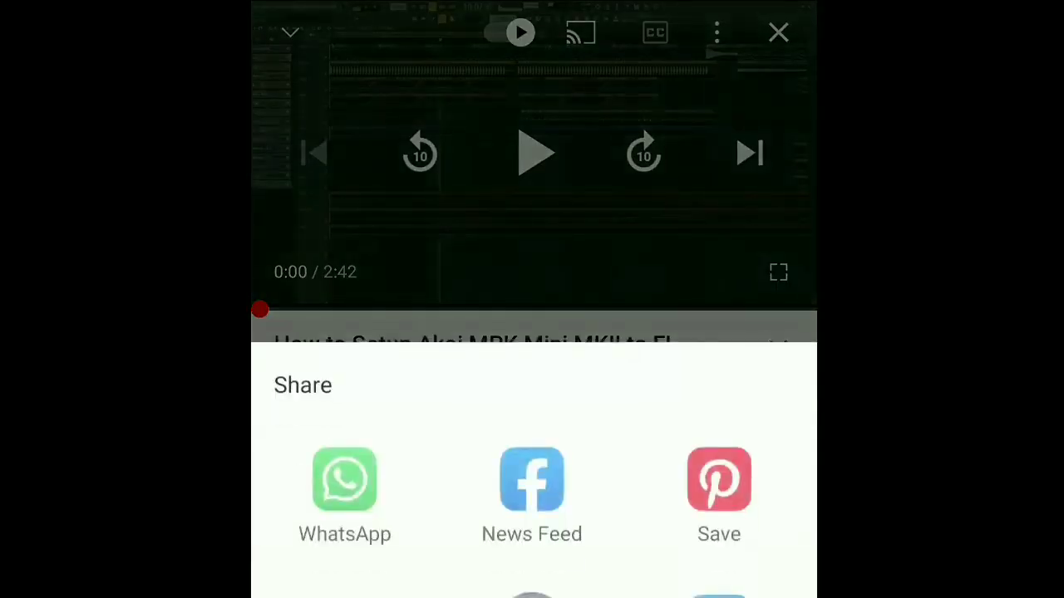
left_click(728, 559)
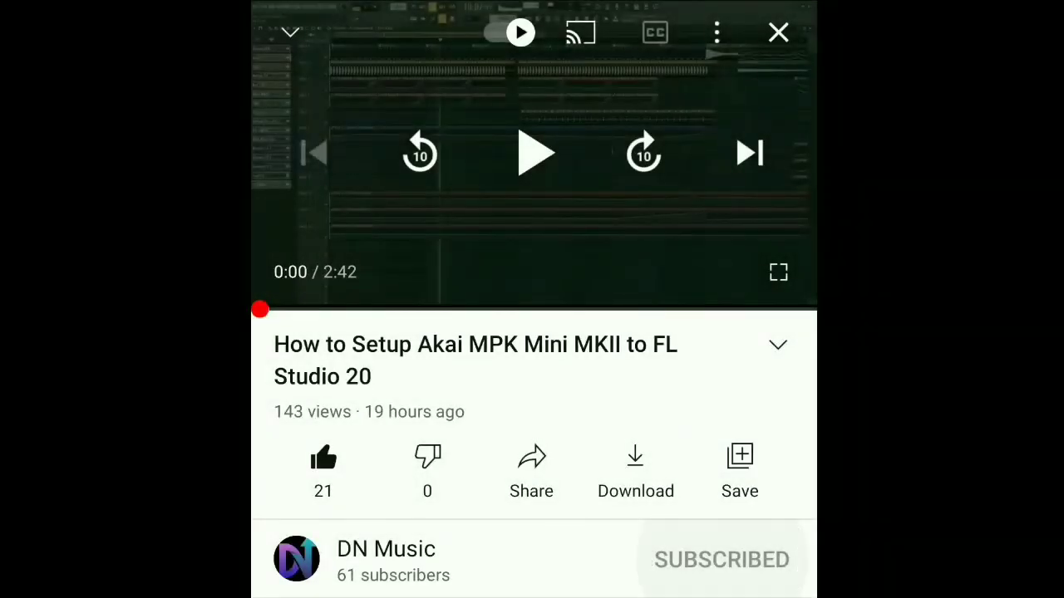